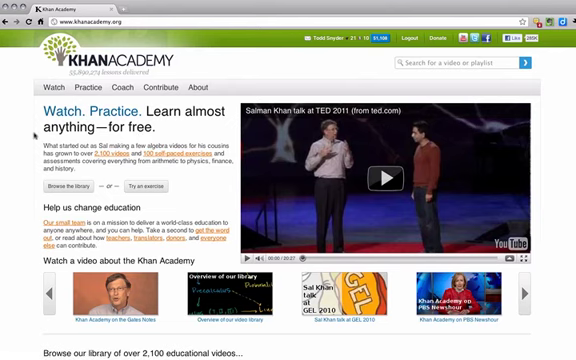
- Log out of the current Khan Academy account from the top bar
{"action": "left_click", "coordinate": [406, 39]}
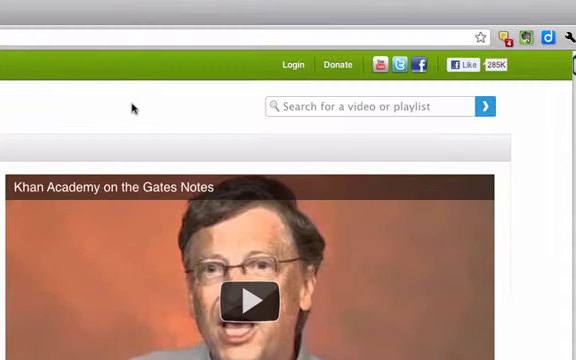
- Sign in through the Facebook option and land on the class profile page
{"action": "left_click", "coordinate": [294, 66]}
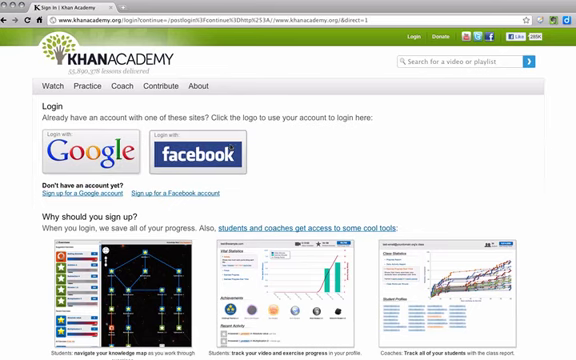
{"action": "left_click", "coordinate": [232, 150]}
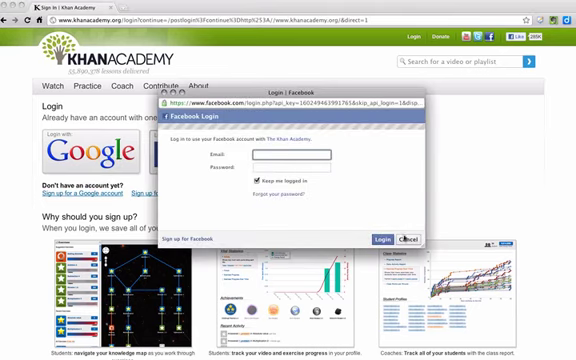
{"action": "left_click", "coordinate": [408, 239]}
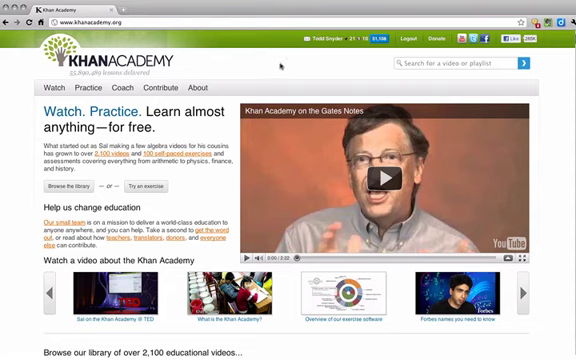
- Visit Coach and the Add a Coach page with its coach id field, then go to Practice
{"action": "left_click", "coordinate": [123, 88]}
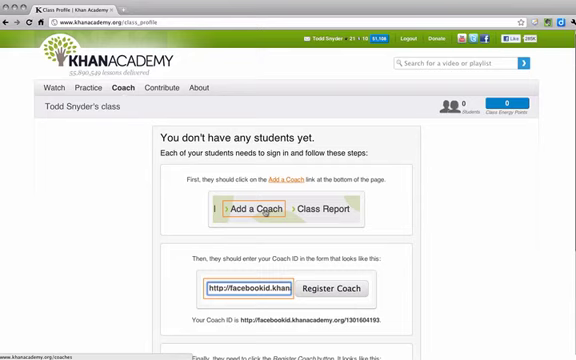
{"action": "left_click", "coordinate": [265, 212]}
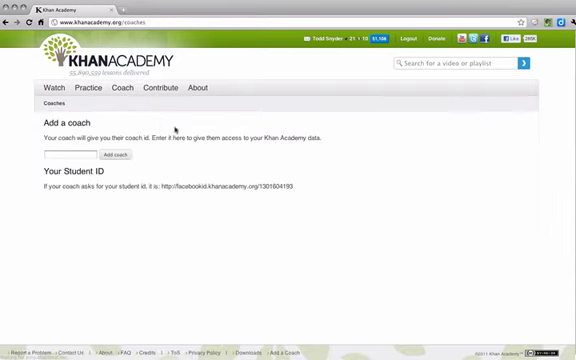
{"action": "left_click", "coordinate": [70, 155]}
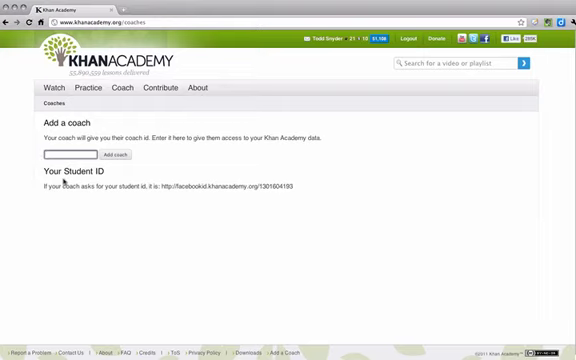
{"action": "left_click", "coordinate": [85, 88]}
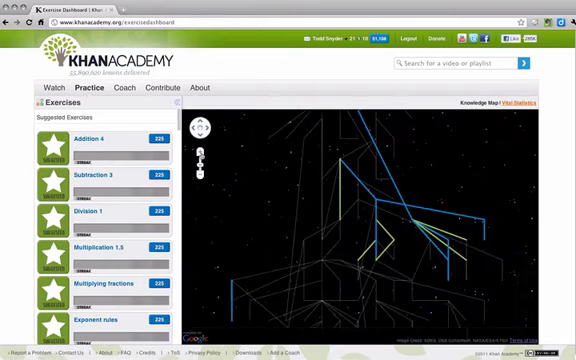
- Collapse the suggested exercises sidebar and reposition the knowledge map on the exercise tree
{"action": "left_click_drag", "start_coordinate": [254, 184], "coordinate": [260, 234]}
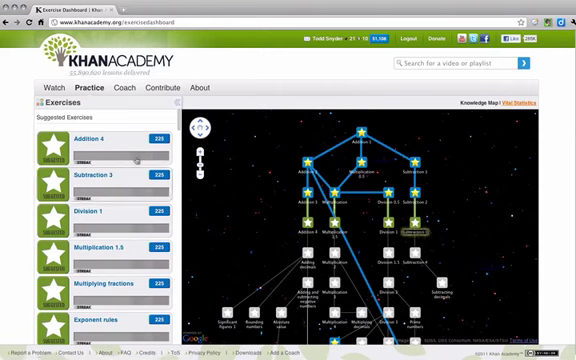
{"action": "left_click", "coordinate": [177, 104]}
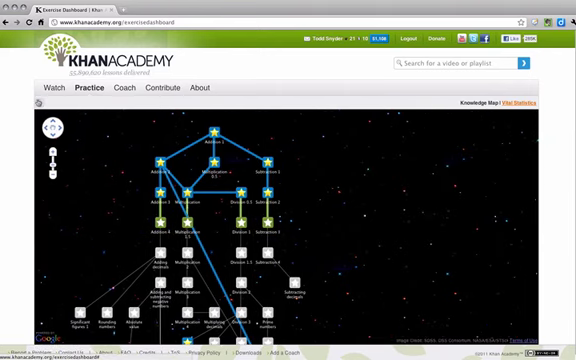
{"action": "left_click", "coordinate": [38, 103]}
{"action": "left_click", "coordinate": [176, 103]}
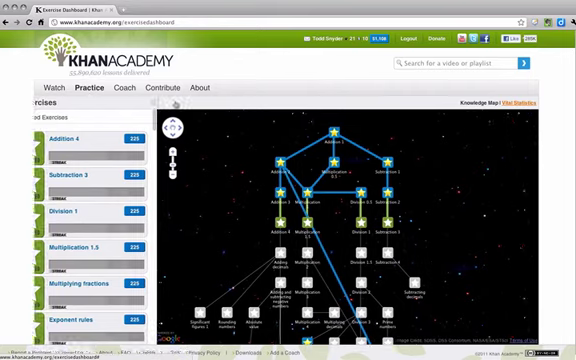
{"action": "left_click_drag", "start_coordinate": [84, 190], "coordinate": [160, 179]}
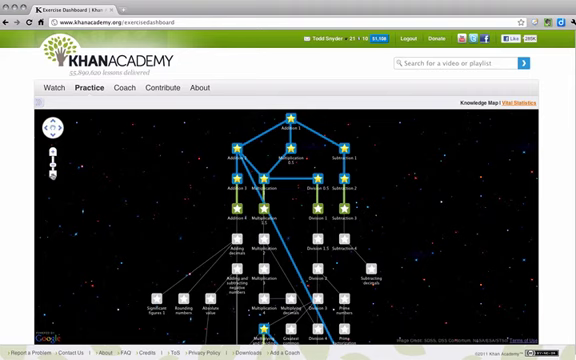
- Zoom the map out to the challenge nodes and start the Pre-algebra challenge
{"action": "left_click", "coordinate": [53, 172]}
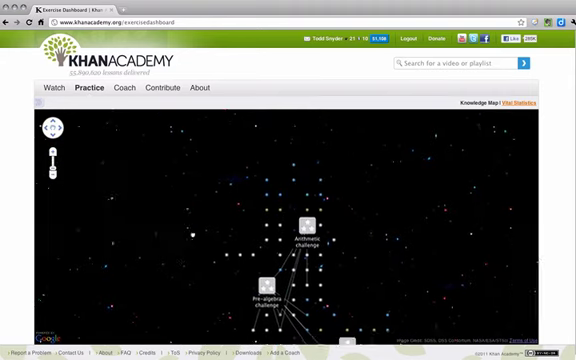
{"action": "left_click_drag", "start_coordinate": [193, 234], "coordinate": [165, 140]}
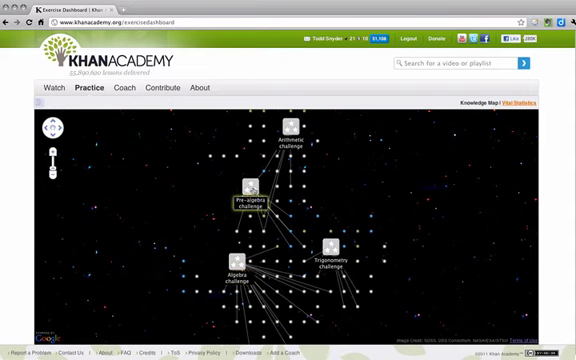
{"action": "left_click", "coordinate": [250, 189]}
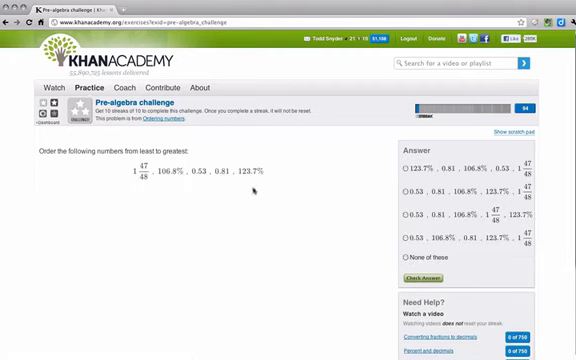
{"action": "left_click_drag", "start_coordinate": [97, 112], "coordinate": [203, 113]}
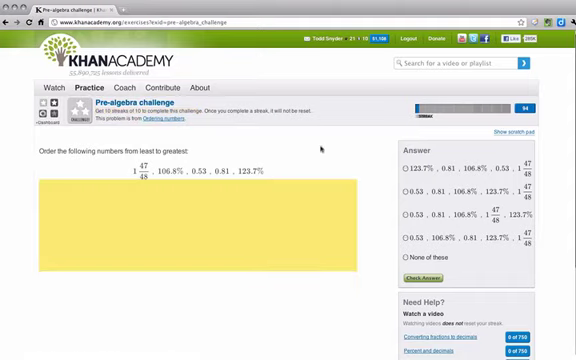
{"action": "scroll", "coordinate": [335, 211], "scroll_direction": "down", "scroll_amount": 2}
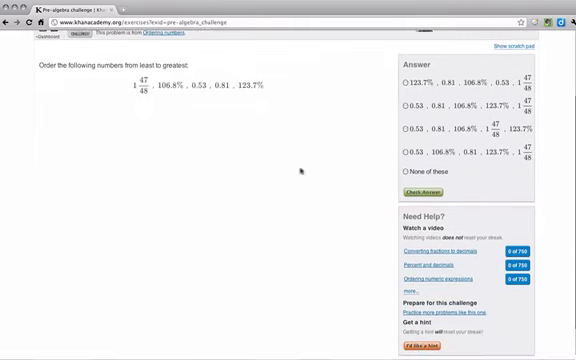
{"action": "scroll", "coordinate": [267, 157], "scroll_direction": "up", "scroll_amount": 2}
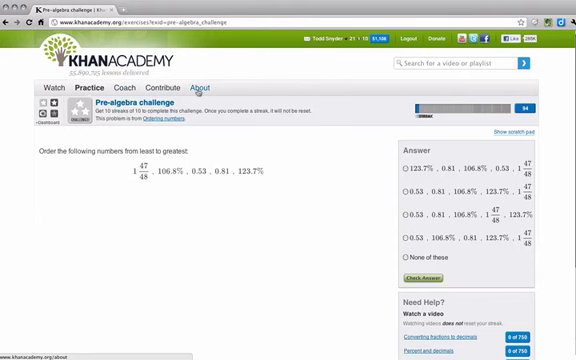
{"action": "left_click", "coordinate": [198, 88]}
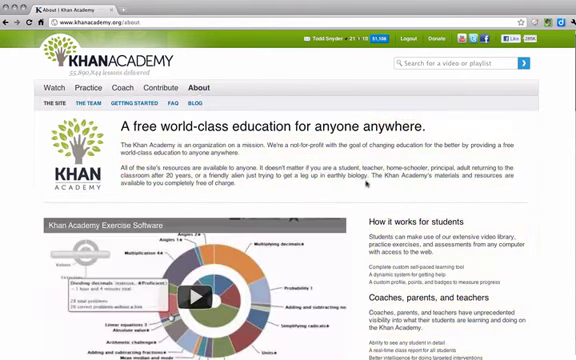
{"action": "scroll", "coordinate": [367, 182], "scroll_direction": "down", "scroll_amount": 5}
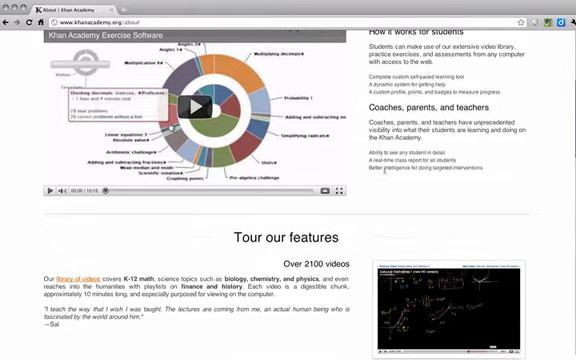
{"action": "scroll", "coordinate": [385, 120], "scroll_direction": "down", "scroll_amount": 3}
{"action": "scroll", "coordinate": [290, 180], "scroll_direction": "down", "scroll_amount": 2}
{"action": "scroll", "coordinate": [224, 239], "scroll_direction": "up", "scroll_amount": 5}
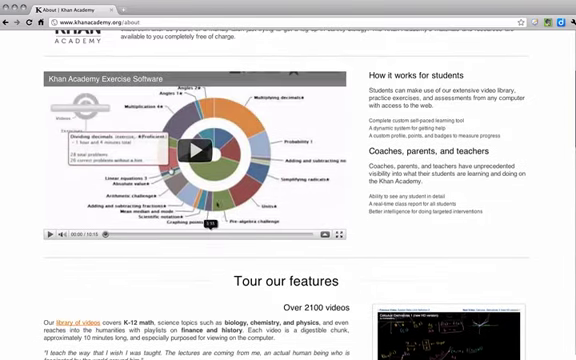
{"action": "scroll", "coordinate": [355, 135], "scroll_direction": "up", "scroll_amount": 4}
{"action": "scroll", "coordinate": [355, 135], "scroll_direction": "up", "scroll_amount": 1}
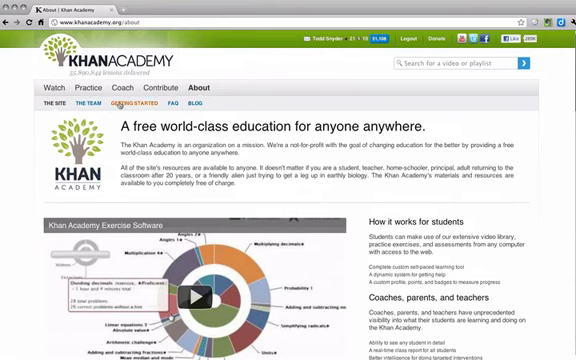
- Read the Getting Started page under About, then return to the Practice dashboard
{"action": "left_click", "coordinate": [121, 103]}
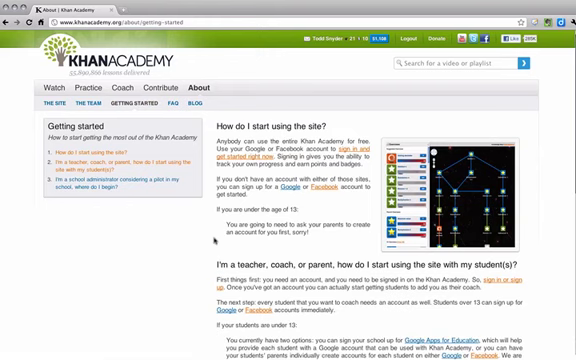
{"action": "scroll", "coordinate": [193, 262], "scroll_direction": "down", "scroll_amount": 3}
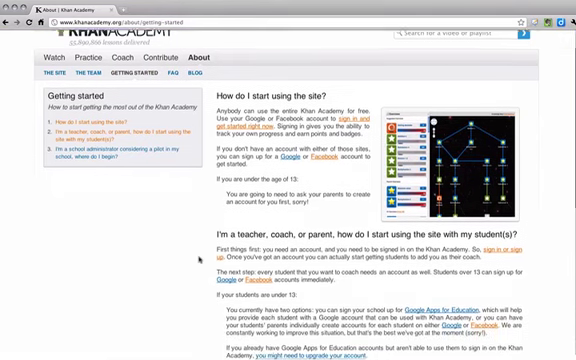
{"action": "scroll", "coordinate": [193, 262], "scroll_direction": "down", "scroll_amount": 3}
{"action": "scroll", "coordinate": [193, 262], "scroll_direction": "down", "scroll_amount": 3}
{"action": "scroll", "coordinate": [196, 260], "scroll_direction": "down", "scroll_amount": 3}
{"action": "scroll", "coordinate": [199, 258], "scroll_direction": "up", "scroll_amount": 10}
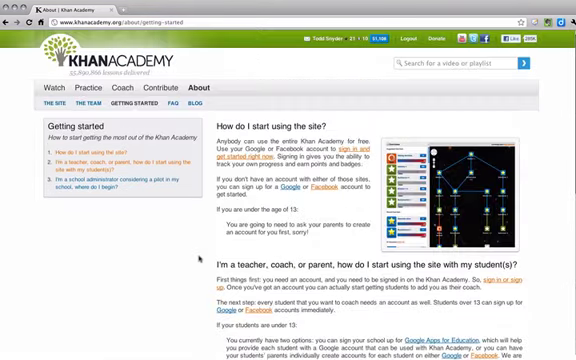
{"action": "left_click", "coordinate": [85, 89]}
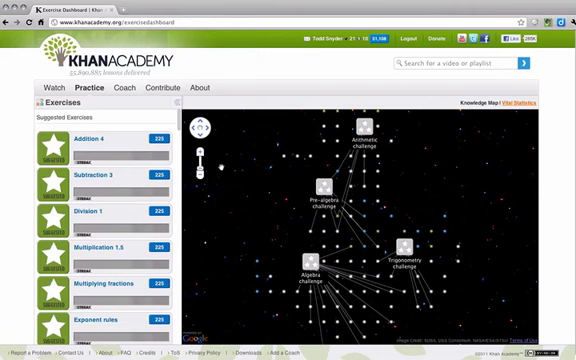
{"action": "scroll", "coordinate": [245, 222], "scroll_direction": "up", "scroll_amount": 5}
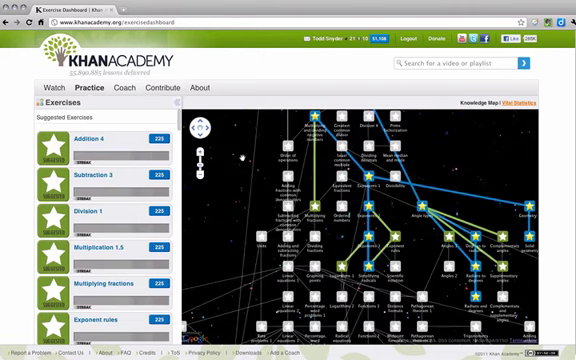
- Pan the knowledge map from Addition 1 down to the geometry and angle topics
{"action": "left_click_drag", "start_coordinate": [241, 165], "coordinate": [238, 252]}
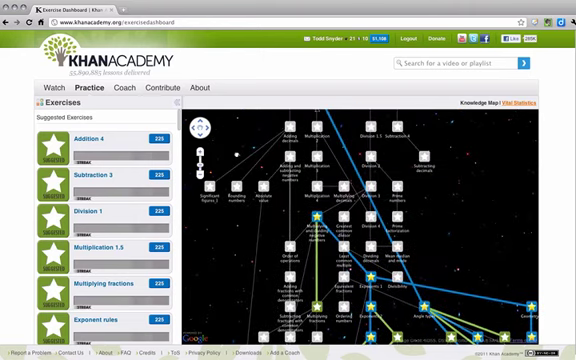
{"action": "left_click_drag", "start_coordinate": [236, 155], "coordinate": [236, 257]}
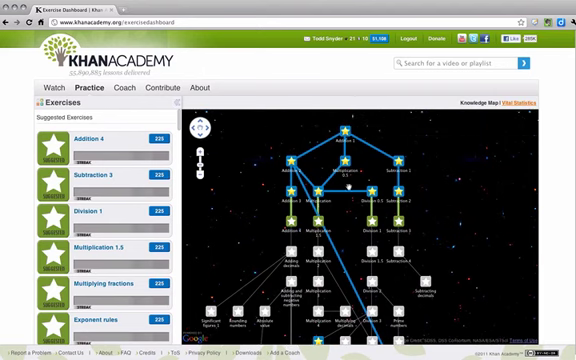
{"action": "mouse_move", "coordinate": [250, 250]}
{"action": "left_mouse_down"}
{"action": "mouse_move", "coordinate": [248, 167]}
{"action": "mouse_move", "coordinate": [260, 190]}
{"action": "left_mouse_up"}
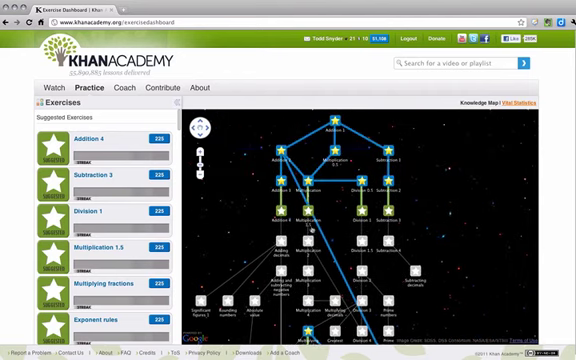
{"action": "left_click_drag", "start_coordinate": [350, 300], "coordinate": [273, 215]}
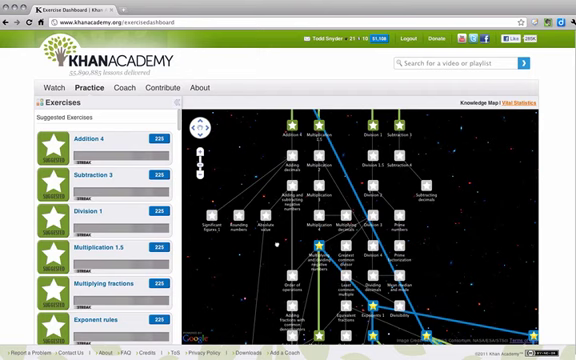
{"action": "left_click_drag", "start_coordinate": [276, 243], "coordinate": [285, 252]}
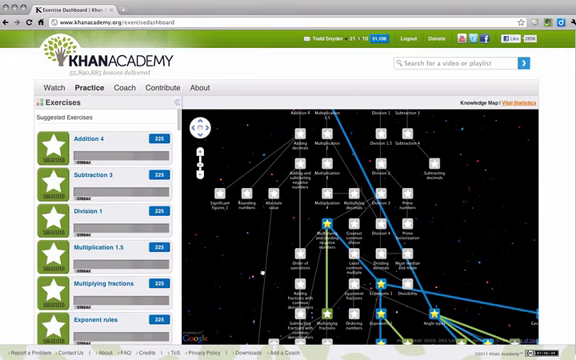
{"action": "left_click_drag", "start_coordinate": [291, 239], "coordinate": [247, 157]}
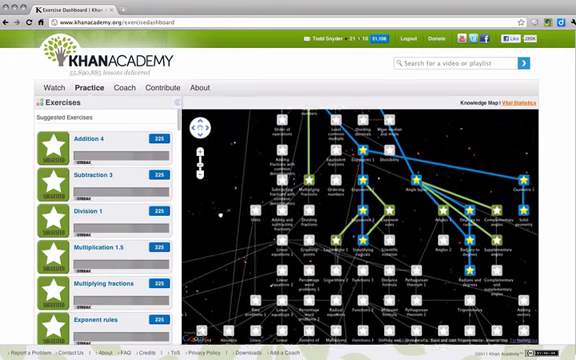
{"action": "left_click_drag", "start_coordinate": [237, 232], "coordinate": [215, 212]}
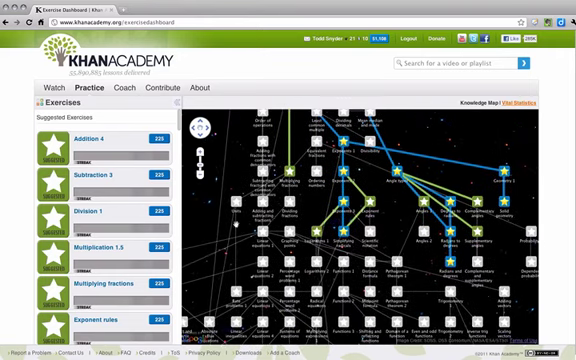
{"action": "mouse_move", "coordinate": [528, 262]}
{"action": "left_mouse_down"}
{"action": "mouse_move", "coordinate": [347, 172]}
{"action": "mouse_move", "coordinate": [212, 175]}
{"action": "mouse_move", "coordinate": [261, 173]}
{"action": "left_mouse_up"}
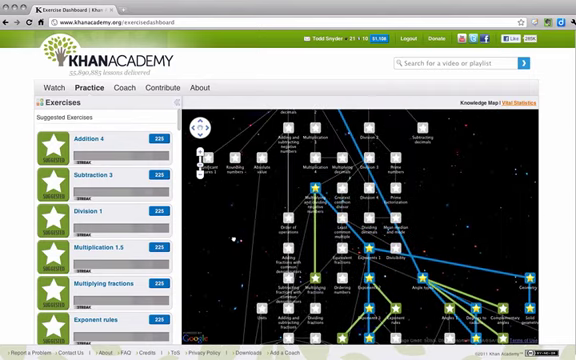
- Hide the exercises list and bring the map back to the early arithmetic topics
{"action": "left_click", "coordinate": [176, 103]}
{"action": "left_click_drag", "start_coordinate": [93, 215], "coordinate": [221, 272]}
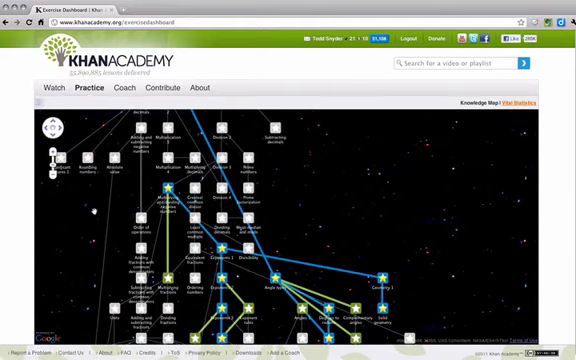